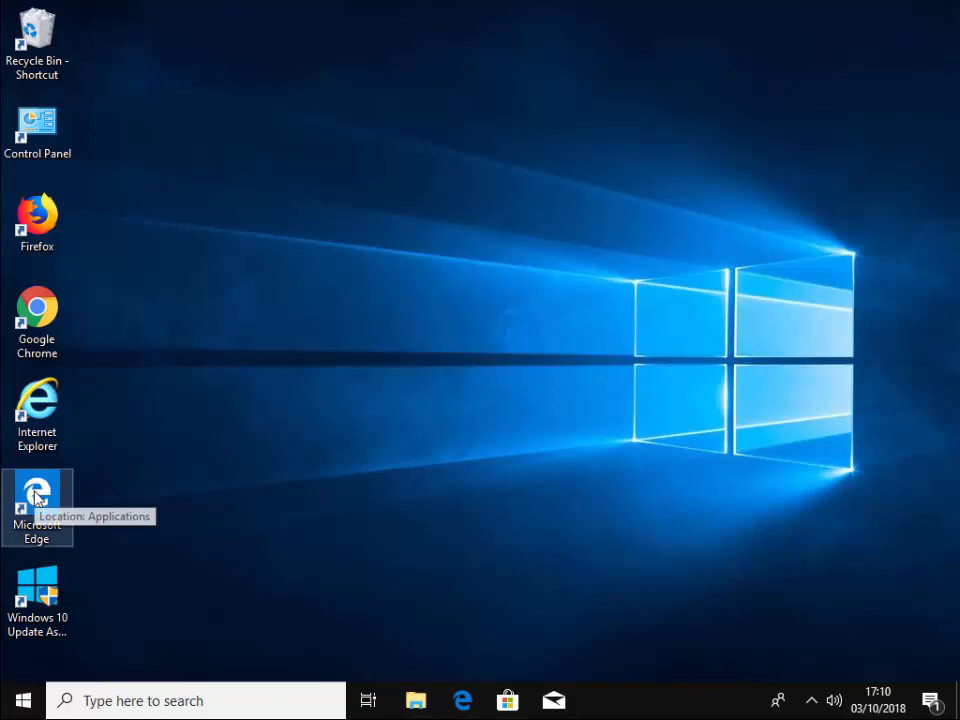
Search the Start menu for "microsoft edge" and launch Microsoft Edge from the best match
left_click(45, 495)
left_click(150, 620)
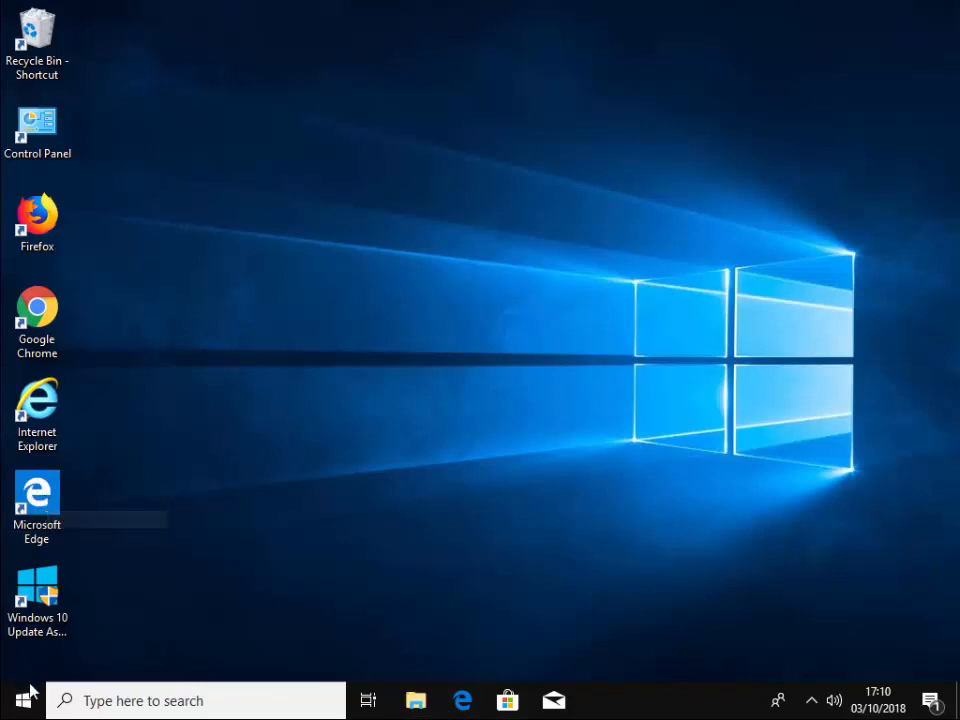
left_click(24, 701)
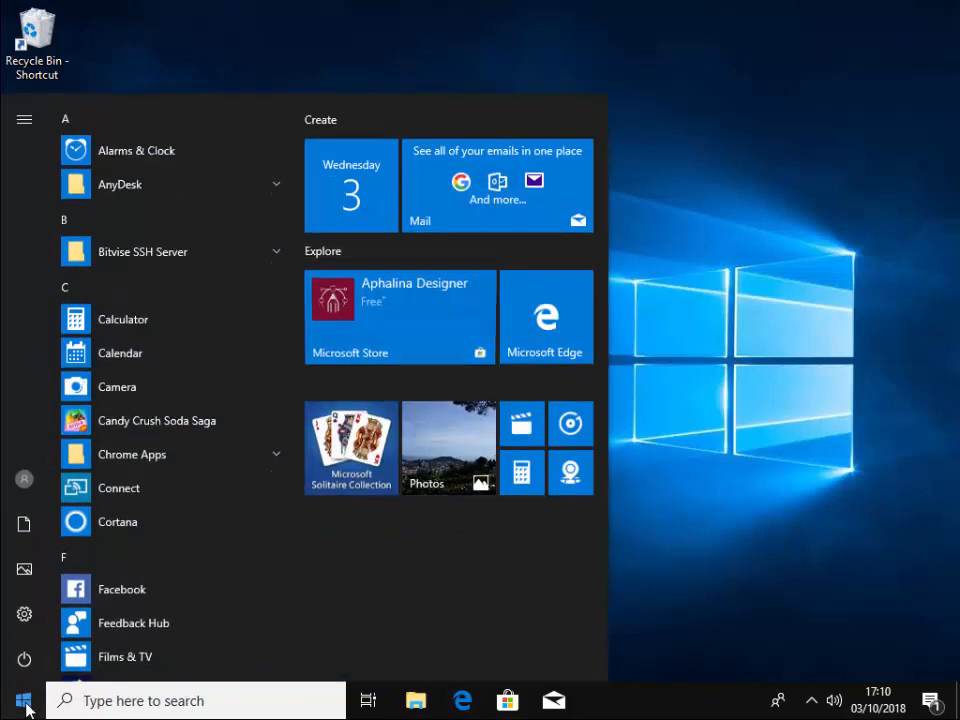
type("micrsoft")
key("BackSpace")
key("BackSpace")
key("BackSpace")
key("BackSpace")
key("BackSpace")
type("osoft")
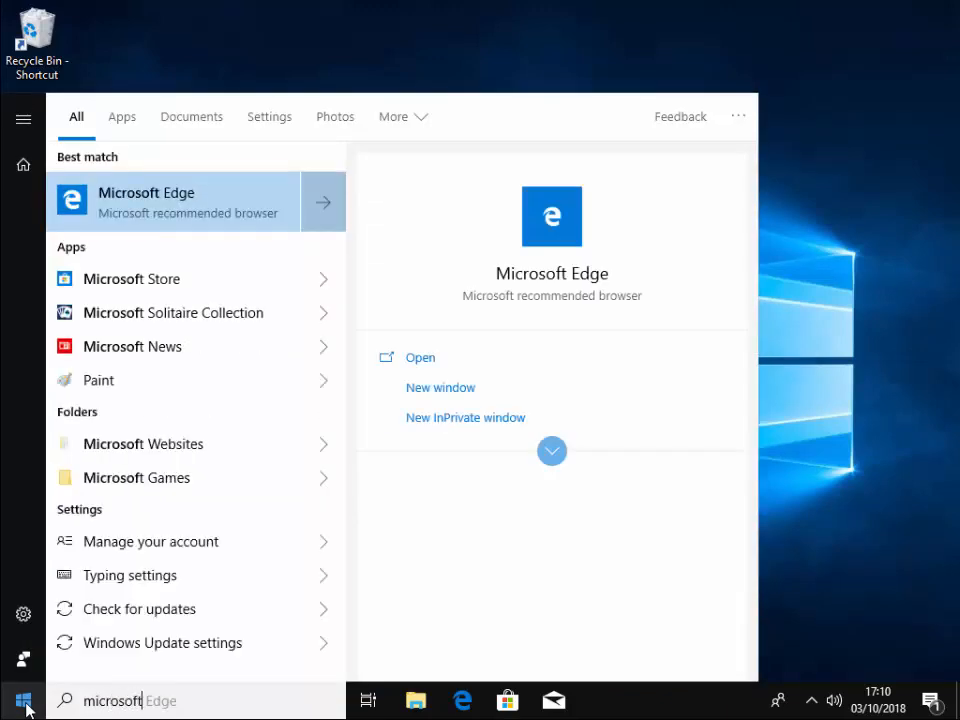
type(" ed")
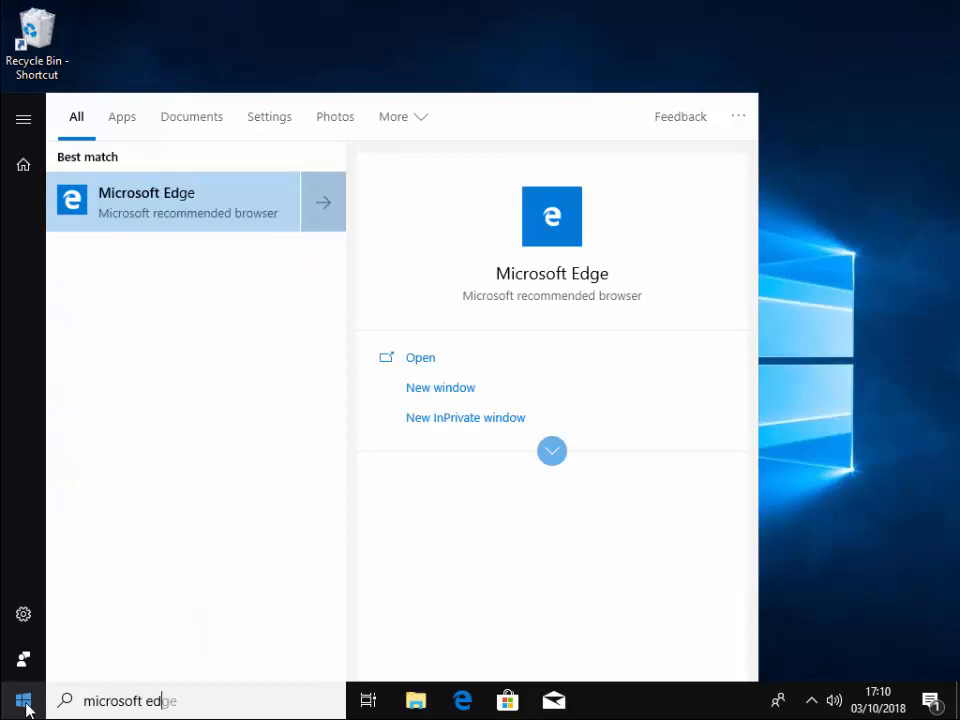
left_click(100, 212)
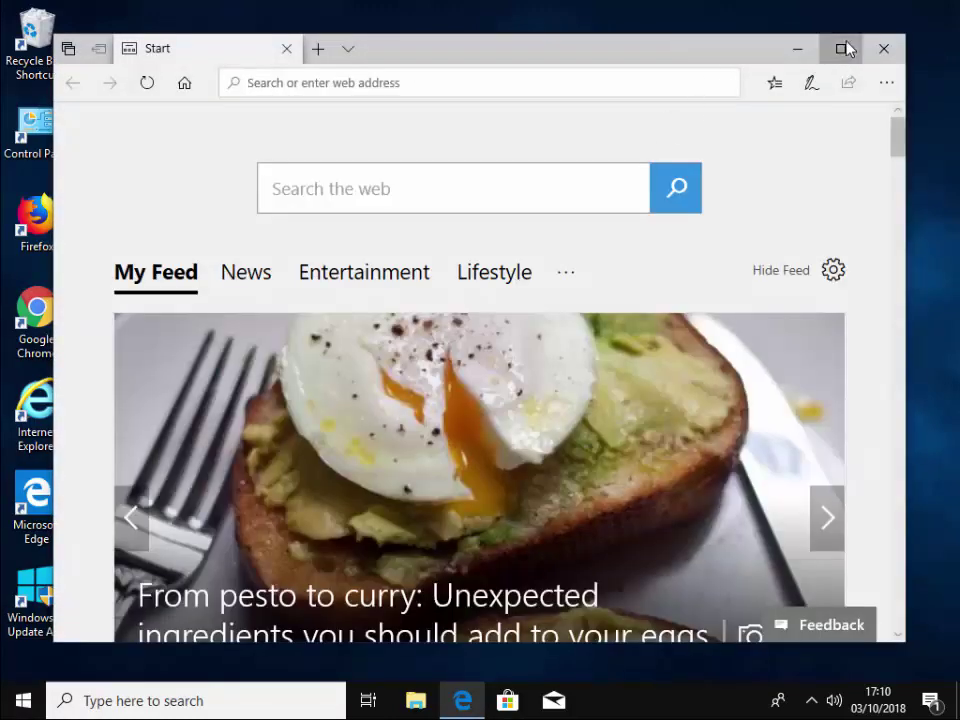
Maximise Edge and enter the autocompleted winaero.com Windows 7 games article address
left_click(845, 49)
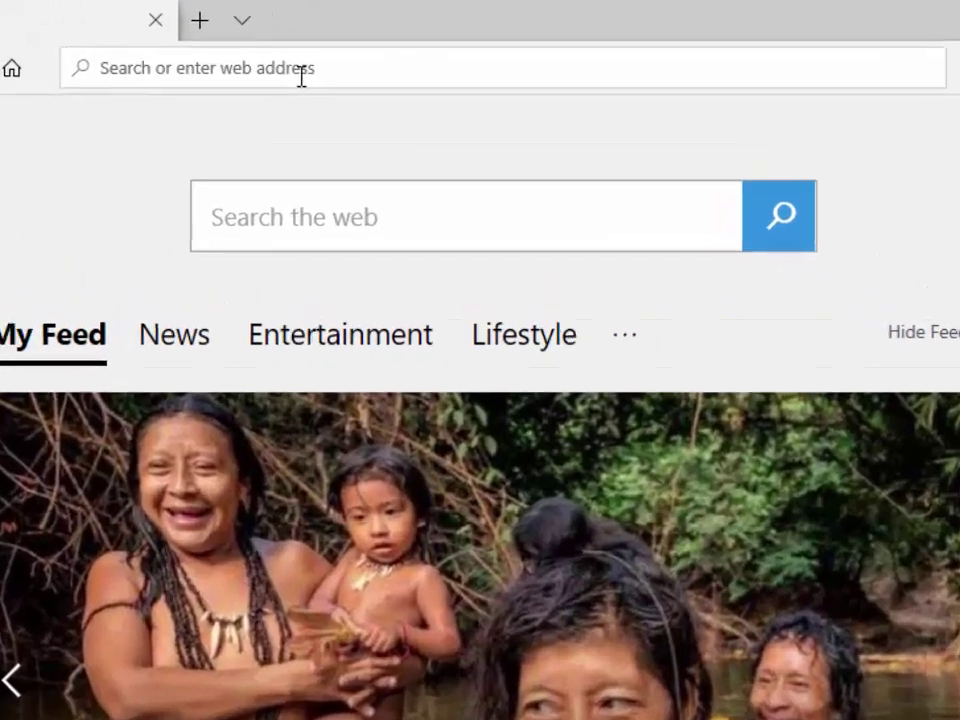
left_click(302, 68)
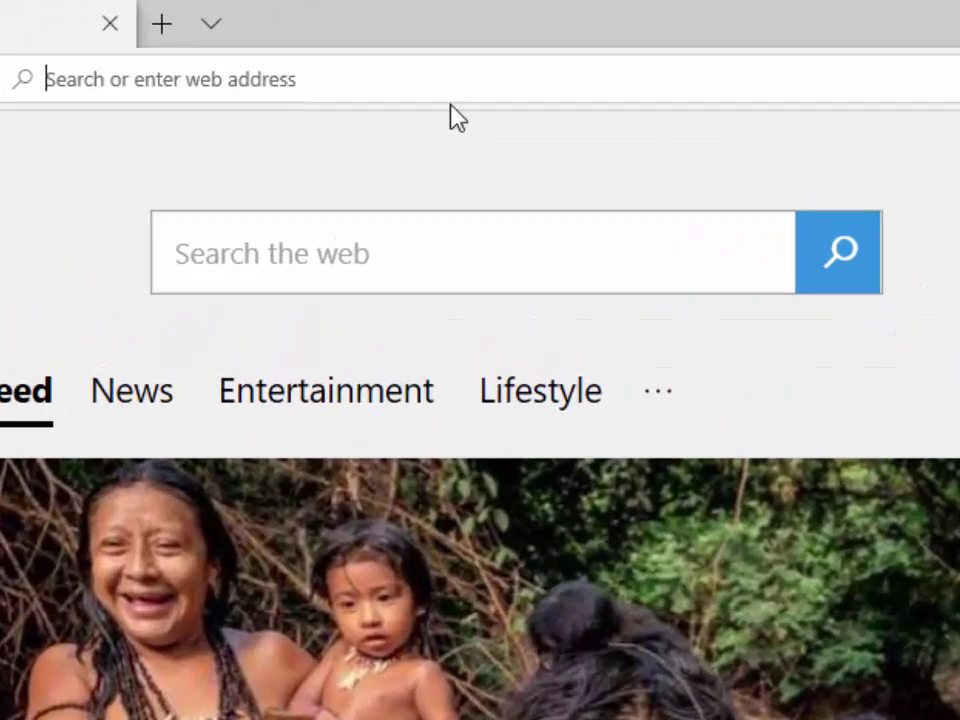
type("win")
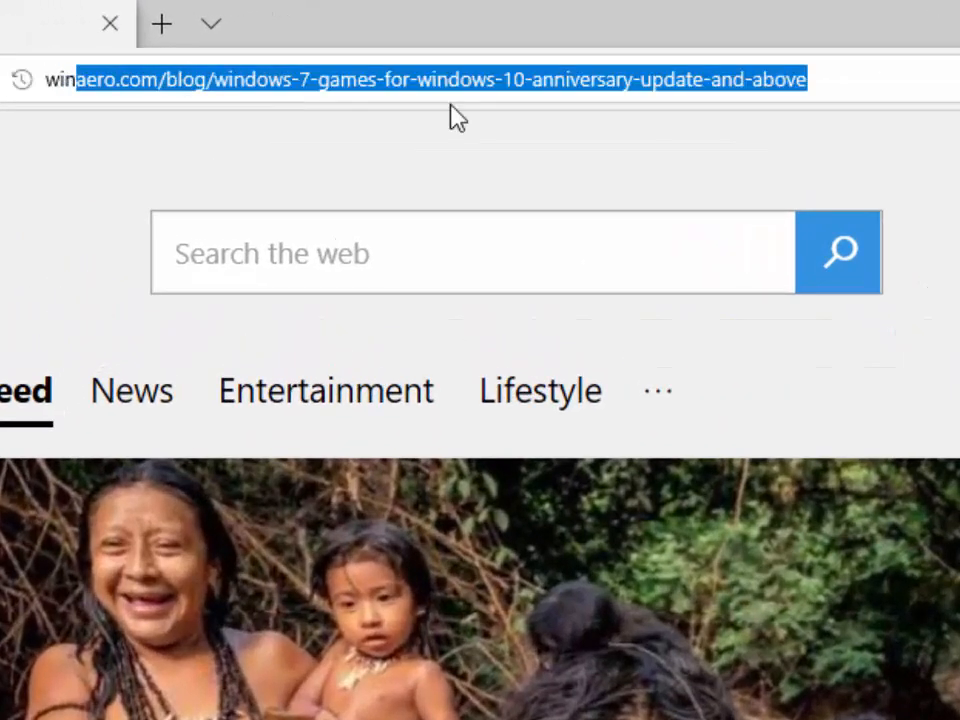
key("End")
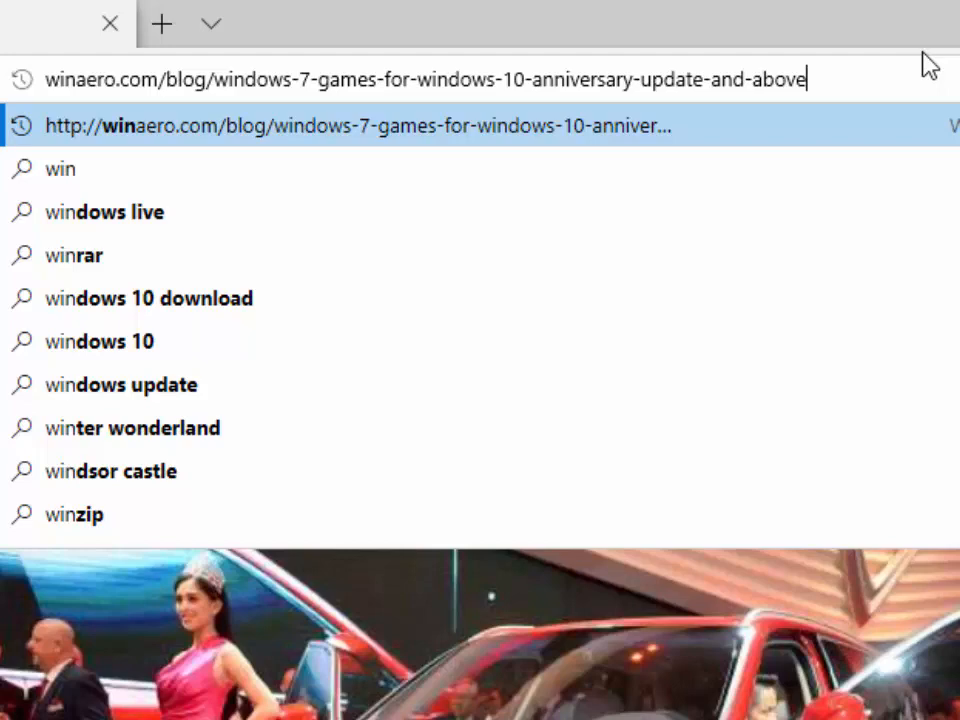
Load the Winaero article and follow its "Download Windows 7 Games for Windows 10, 8 and 8.1" link
key("Return")
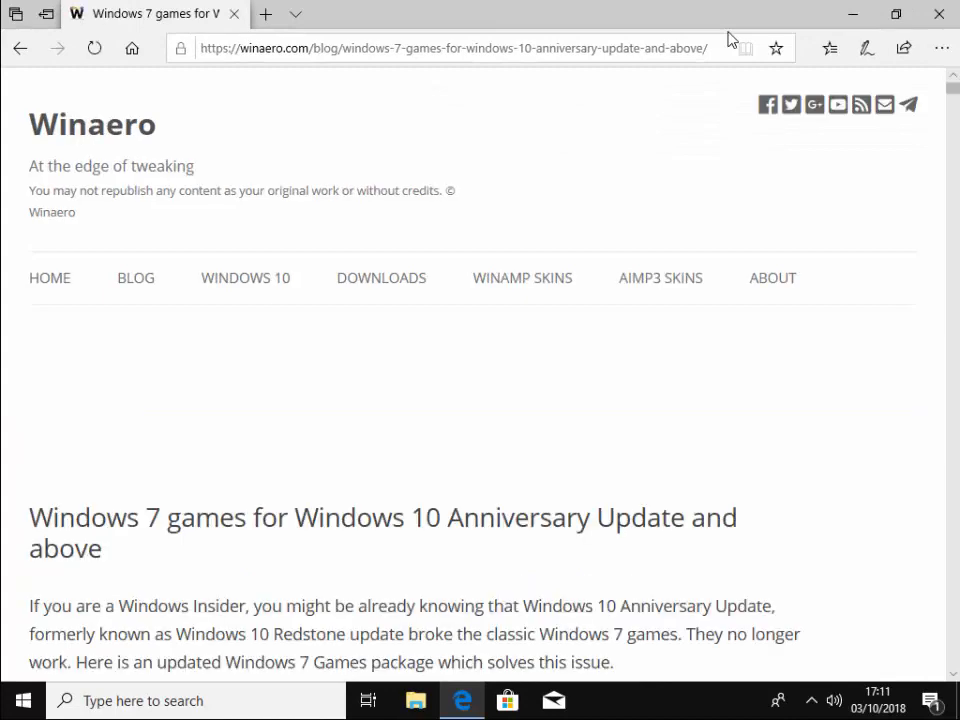
scroll(660, 135, "down", 4)
scroll(697, 217, "down", 2)
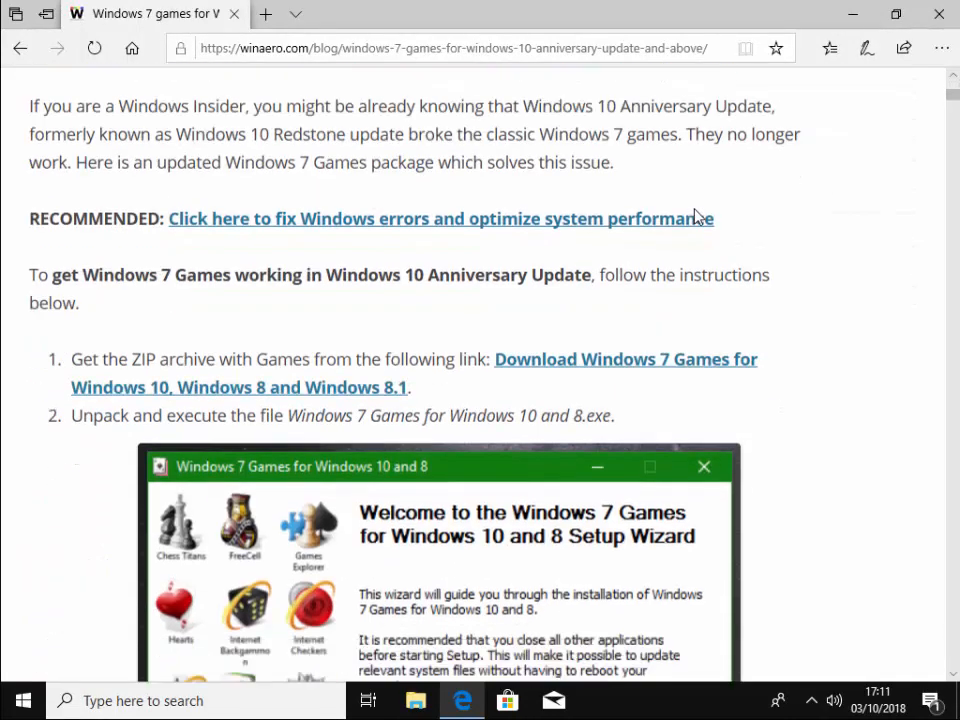
scroll(697, 217, "down", 1)
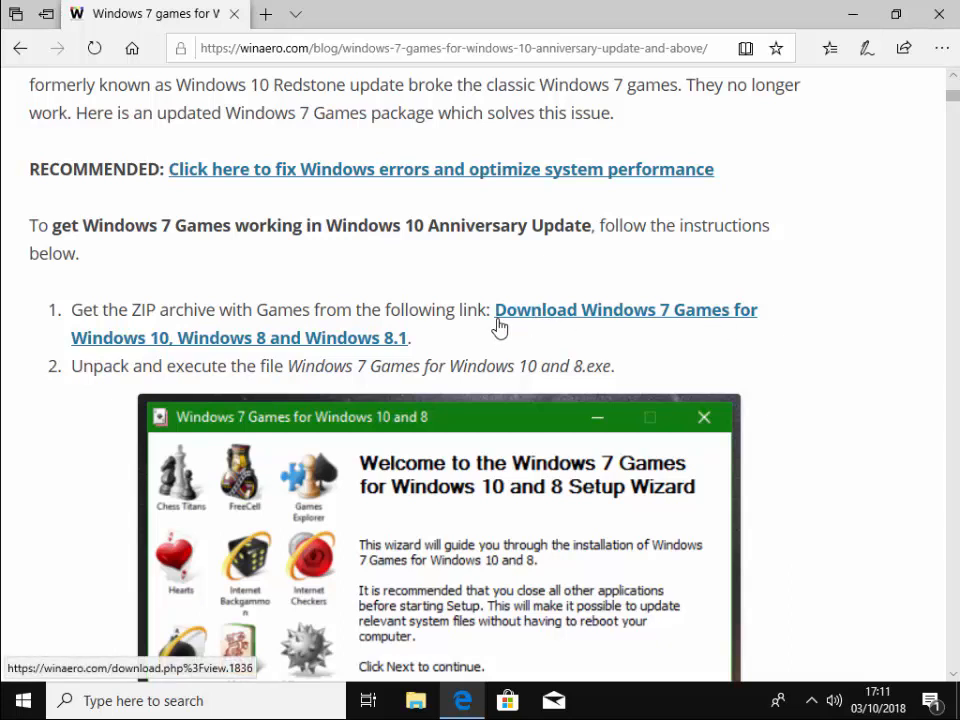
left_click(548, 316)
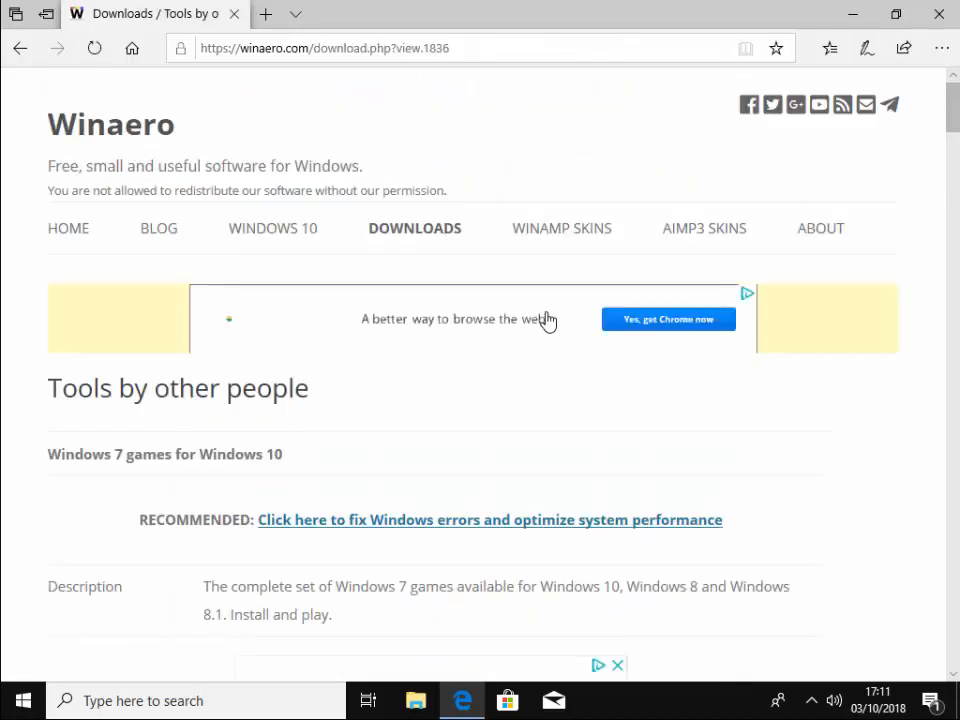
scroll(548, 319, "down", 2)
scroll(548, 319, "down", 3)
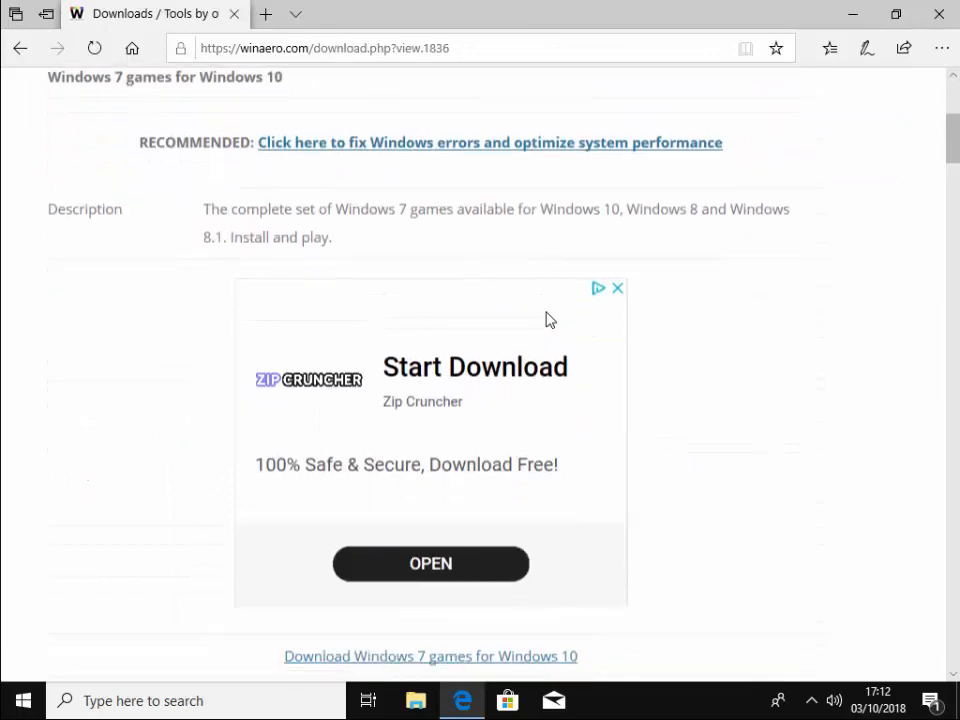
scroll(548, 319, "down", 2)
scroll(548, 319, "down", 2)
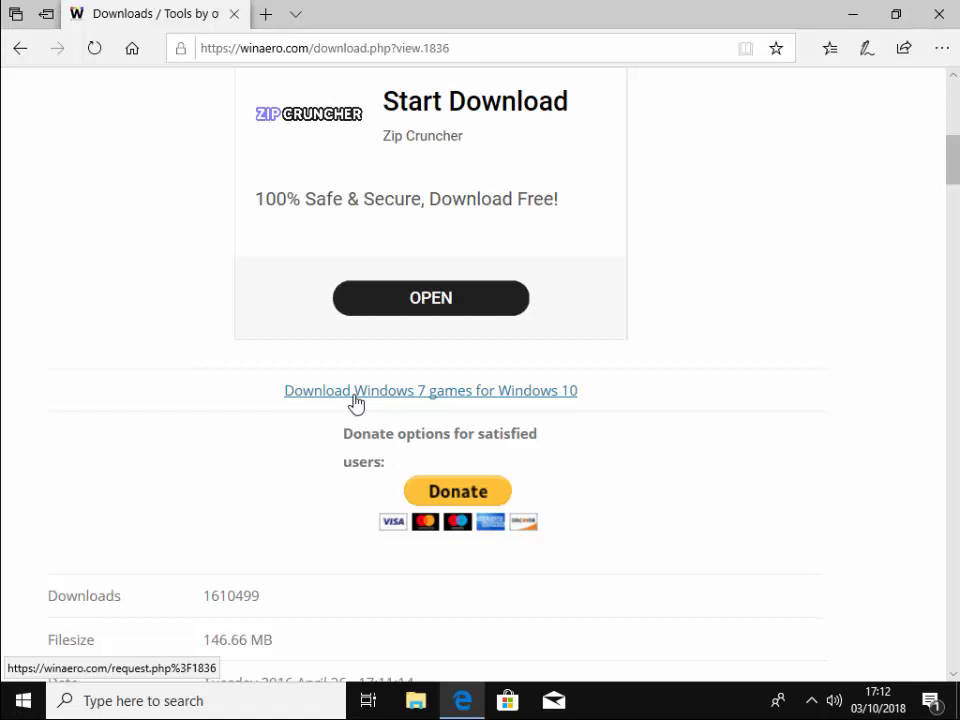
Start the "Download Windows 7 games for Windows 10" download of Win7Games4Win10_8_81_v2.zip
left_click(438, 395)
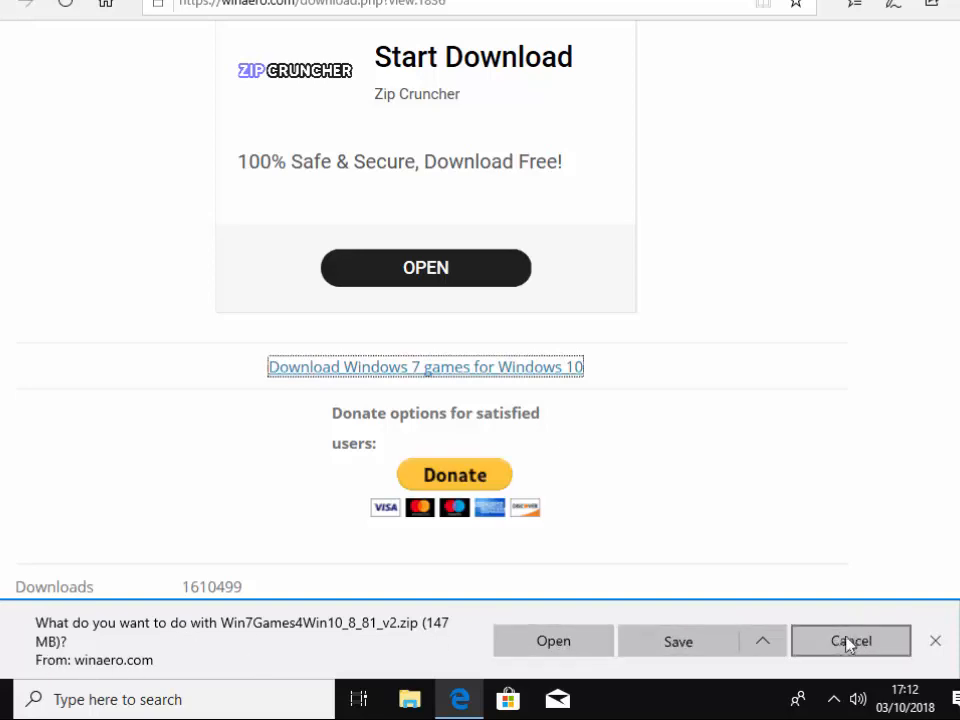
Save Win7Games4Win10_8_81_v2.zip and open the finished archive in File Explorer
left_click(711, 648)
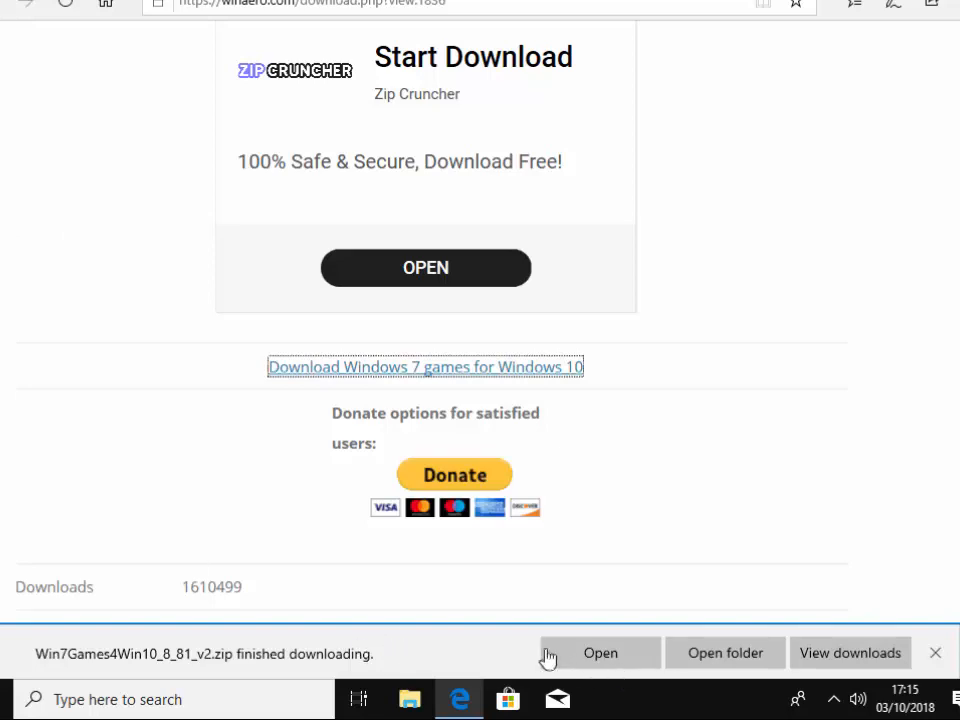
left_click(604, 656)
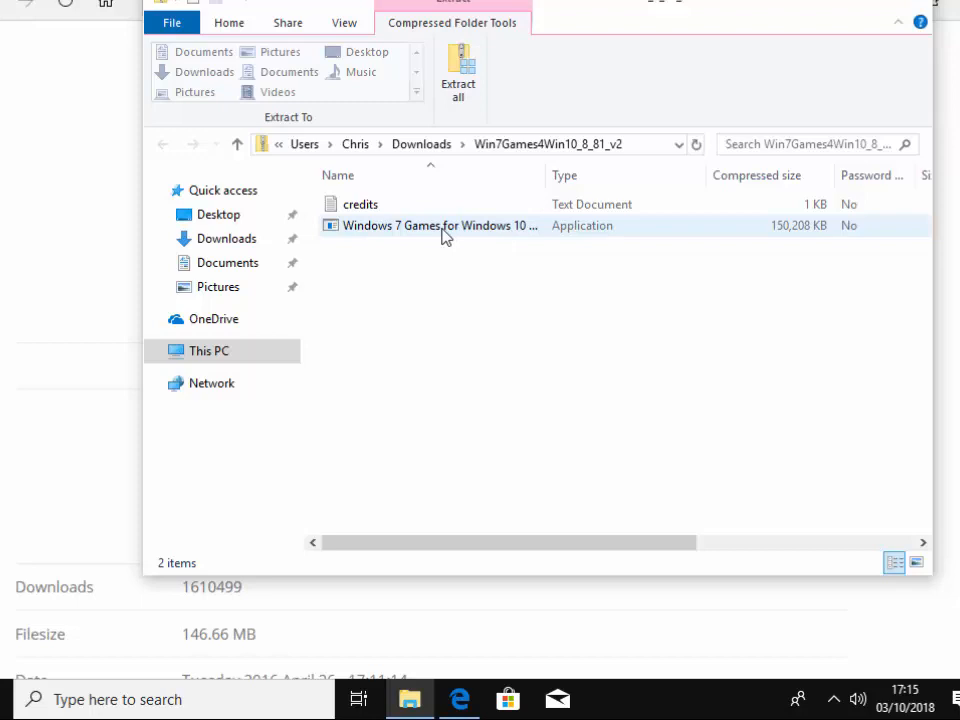
Widen the Name column and launch the Windows 7 Games for Windows 10 and 8 application from the zip
left_click_drag(548, 175, 650, 175)
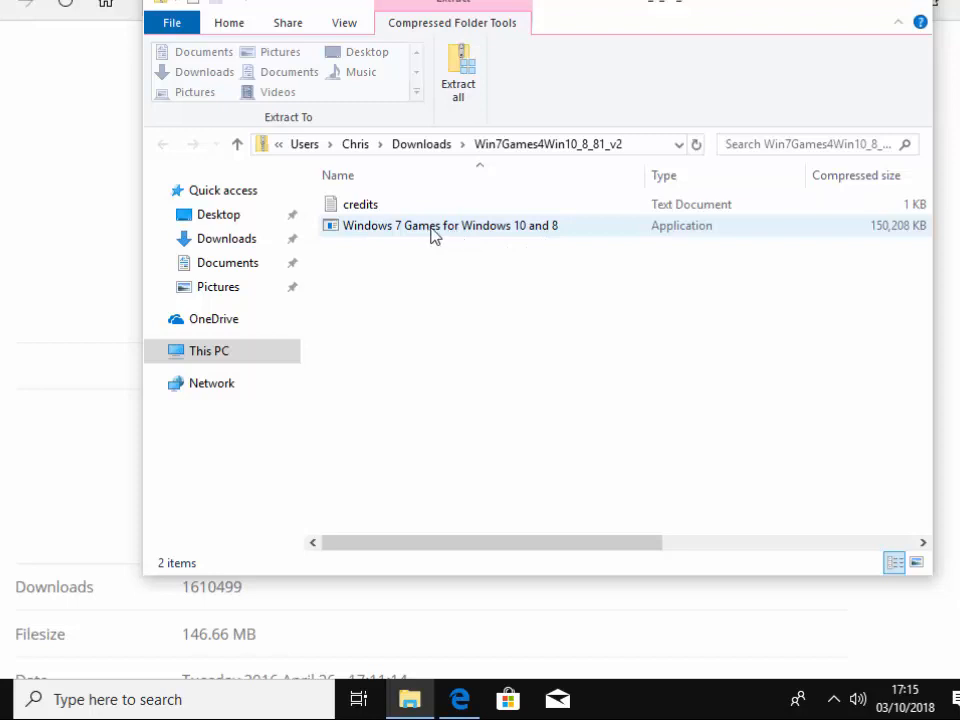
double_click(434, 230)
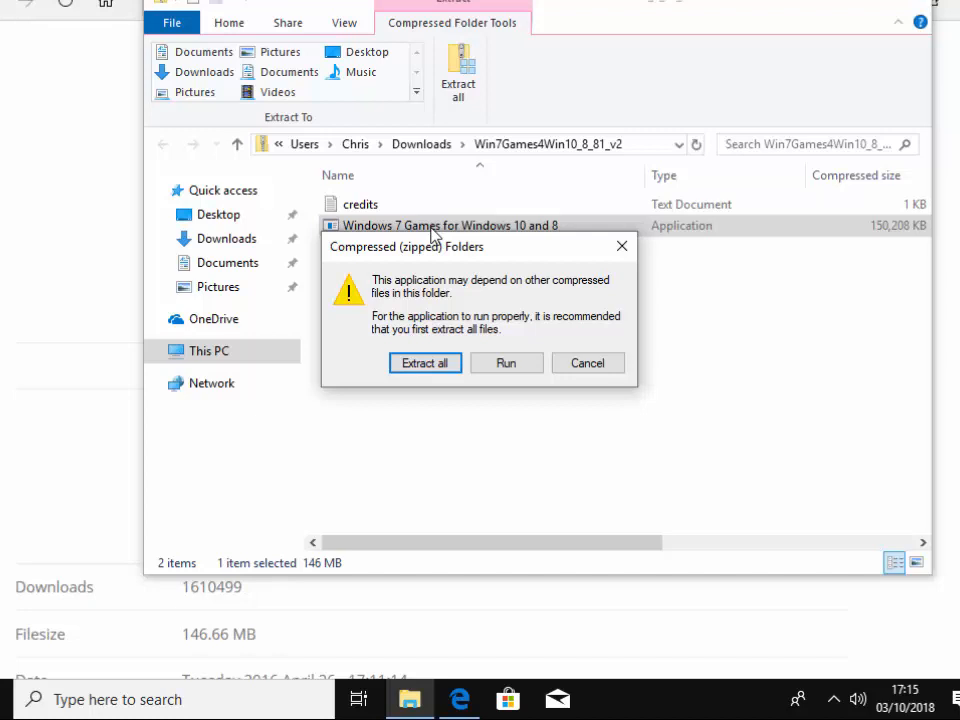
Extract all files into the Downloads\Win7Games4Win10_8_81_v2 folder
left_click(424, 363)
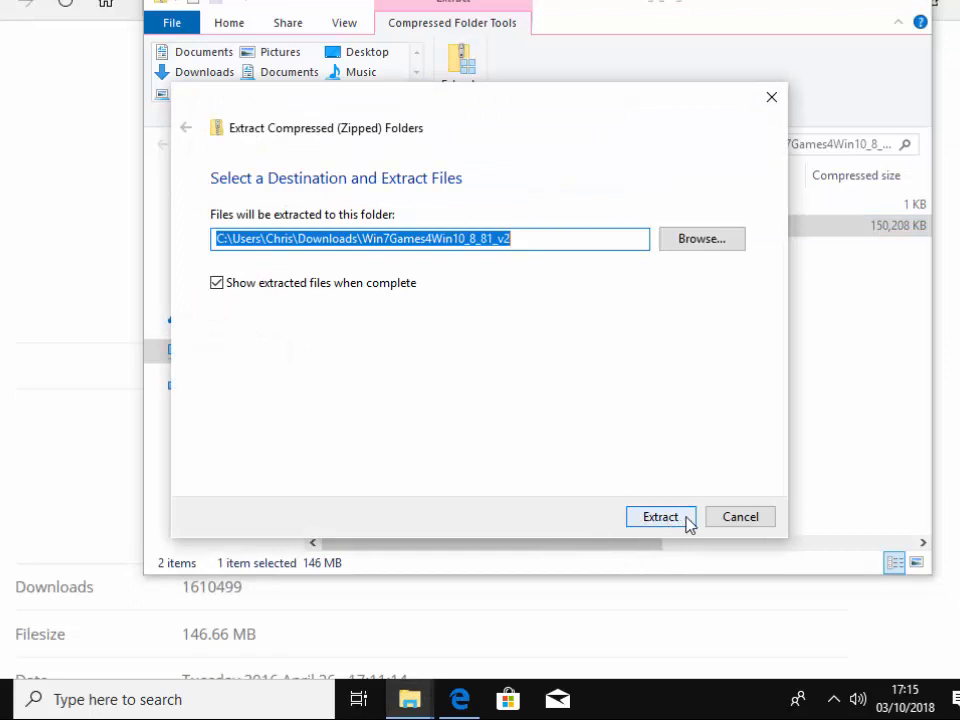
left_click(661, 517)
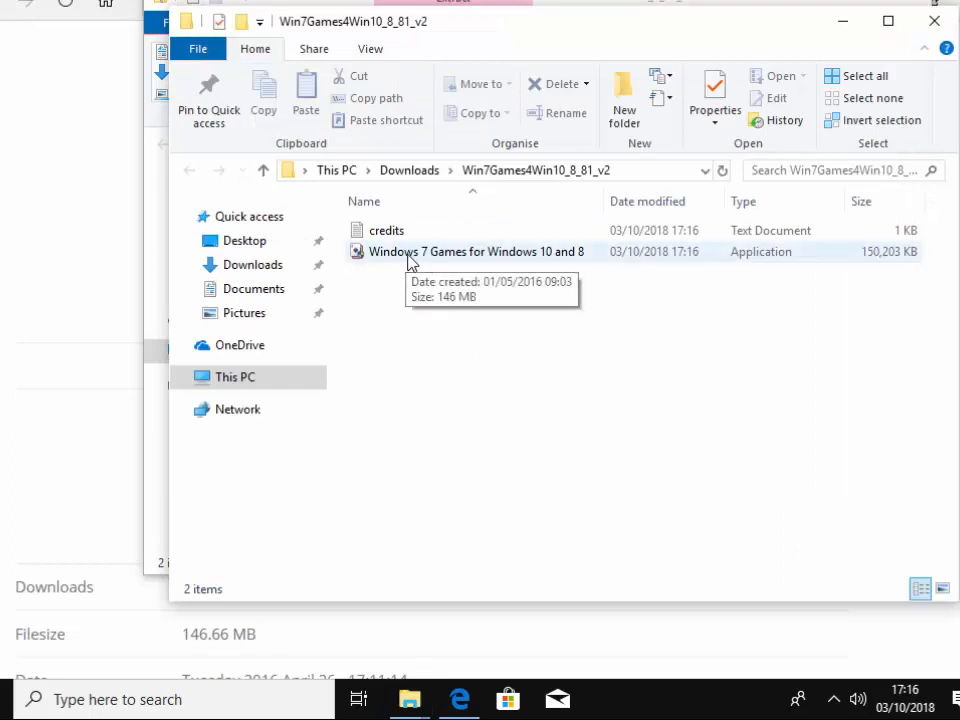
Run the extracted Windows 7 Games setup and approve the User Account Control prompt
mouse_move(476, 252)
left_click(508, 263)
double_click(508, 263)
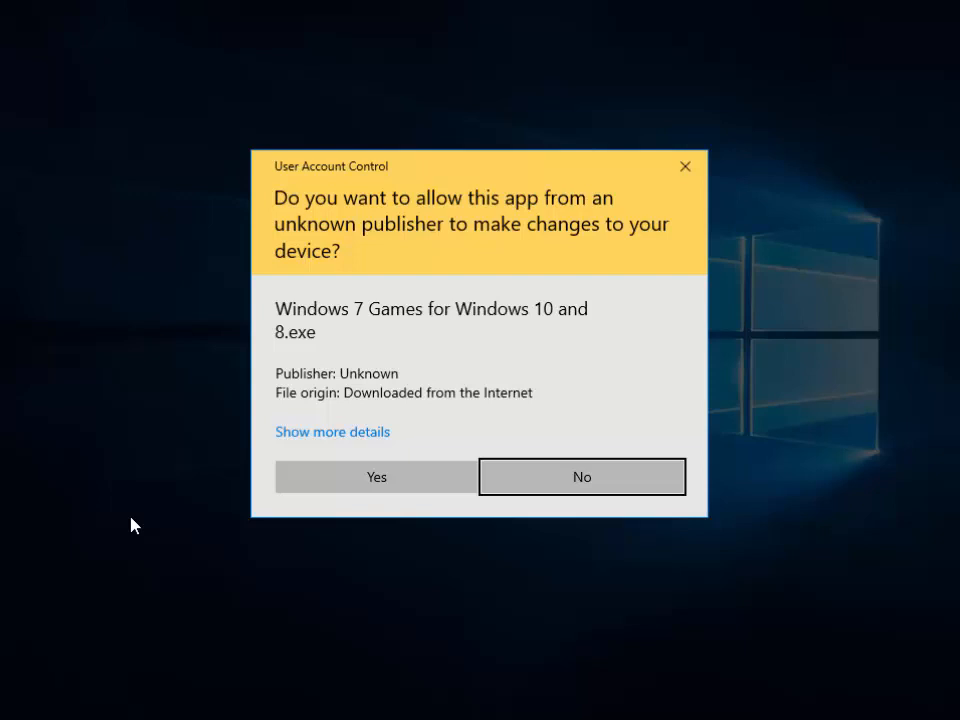
left_click(393, 481)
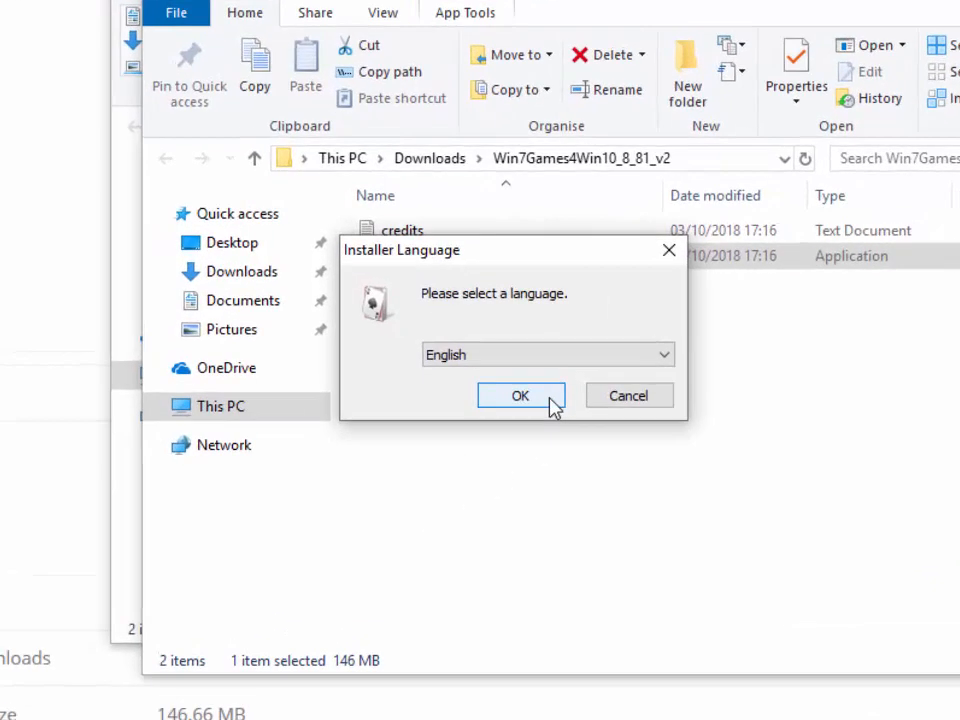
Install all games in English, uncheck Discover Winaero Tweaker, and finish the setup wizard
left_click(533, 406)
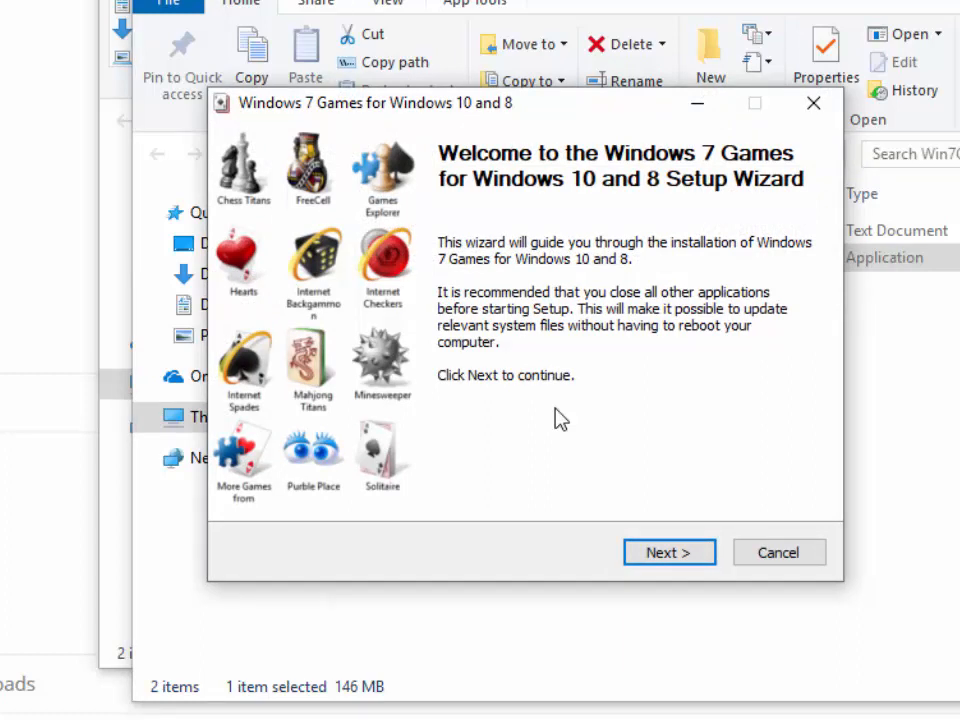
left_click(669, 553)
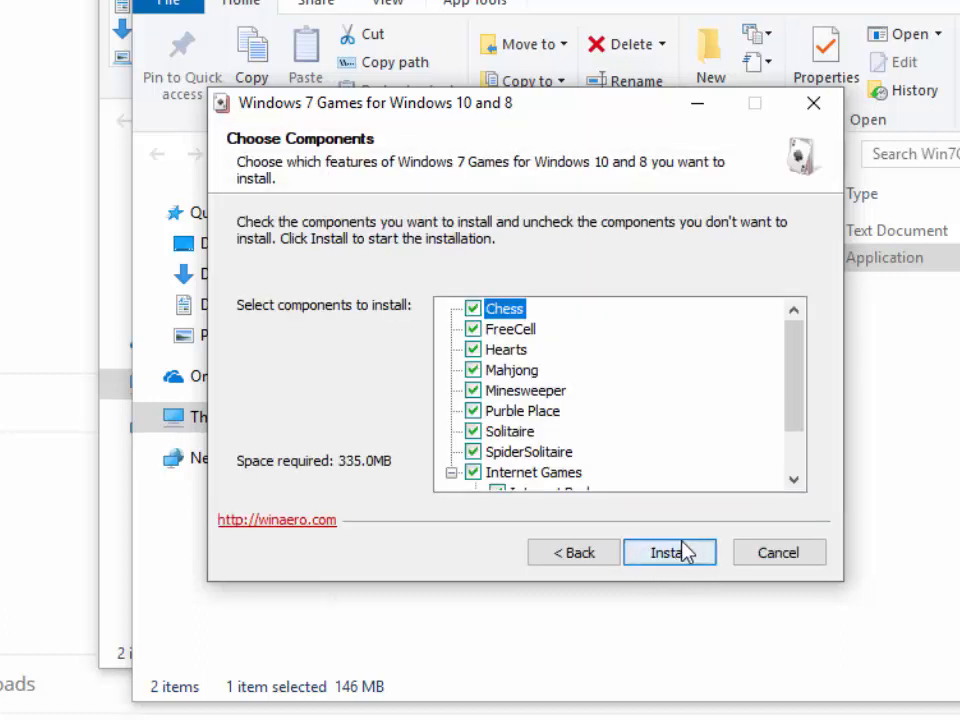
left_click(669, 553)
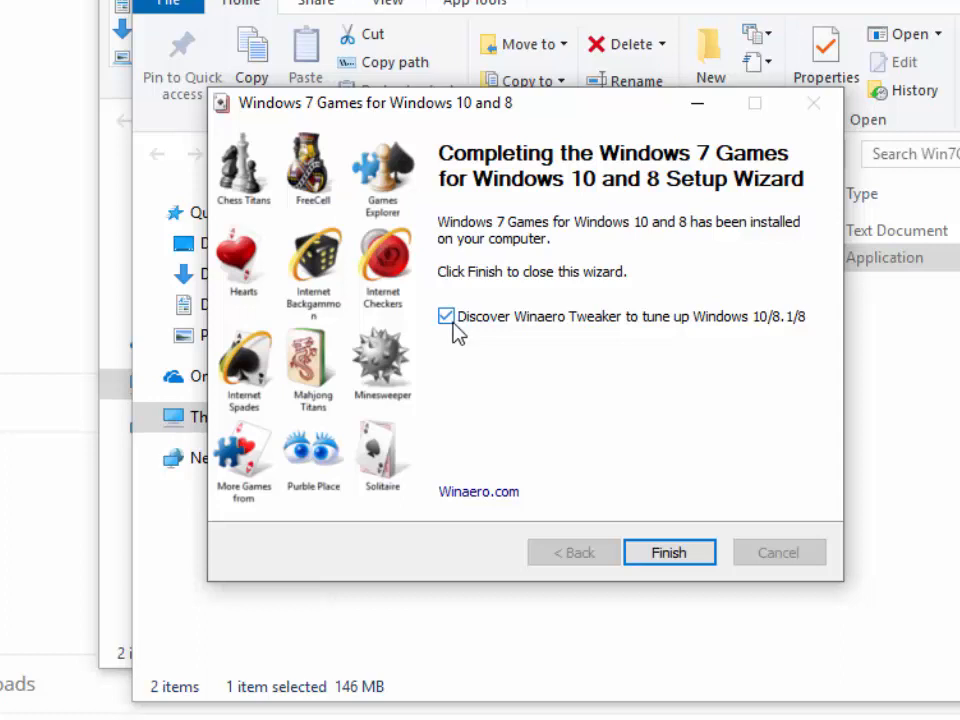
left_click(446, 317)
left_click(702, 560)
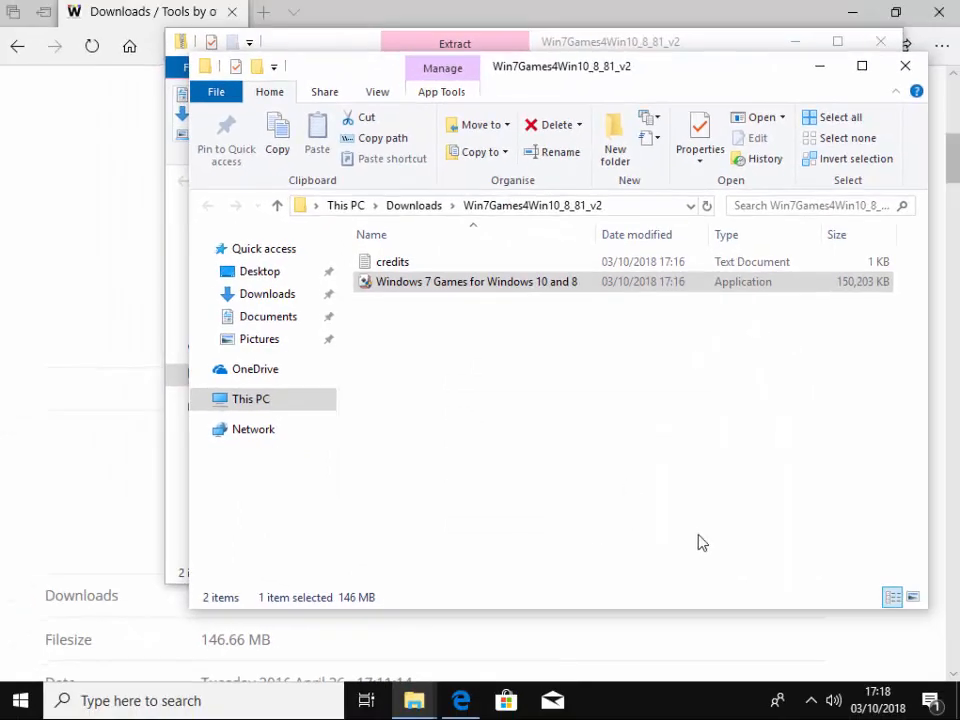
Close the extracted folder, the zip archive window and the Edge browser to show the desktop
left_click(906, 67)
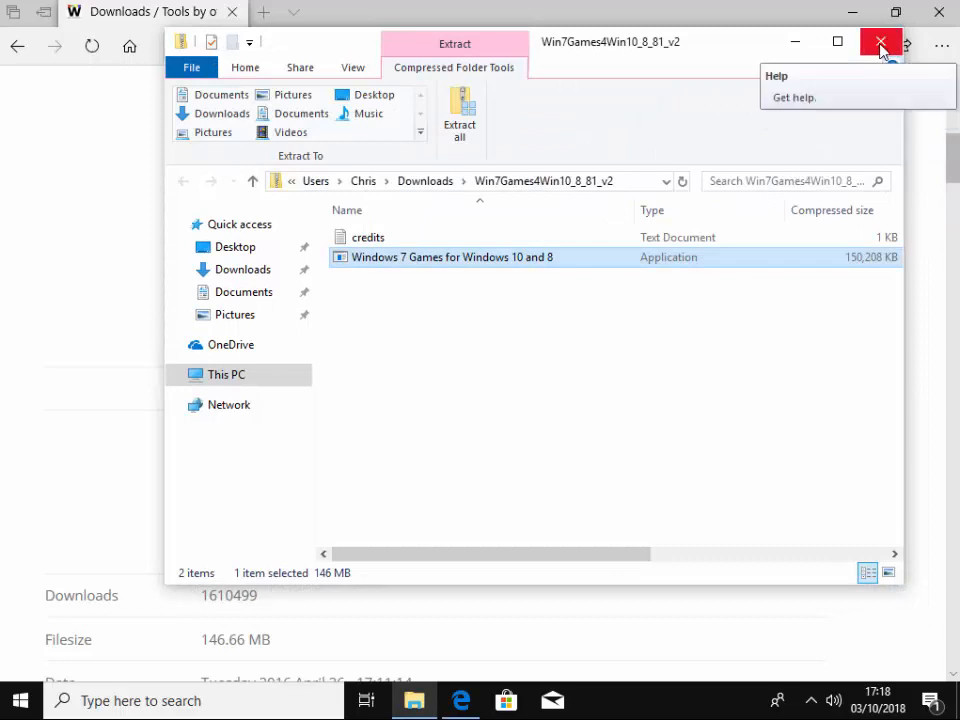
left_click(882, 44)
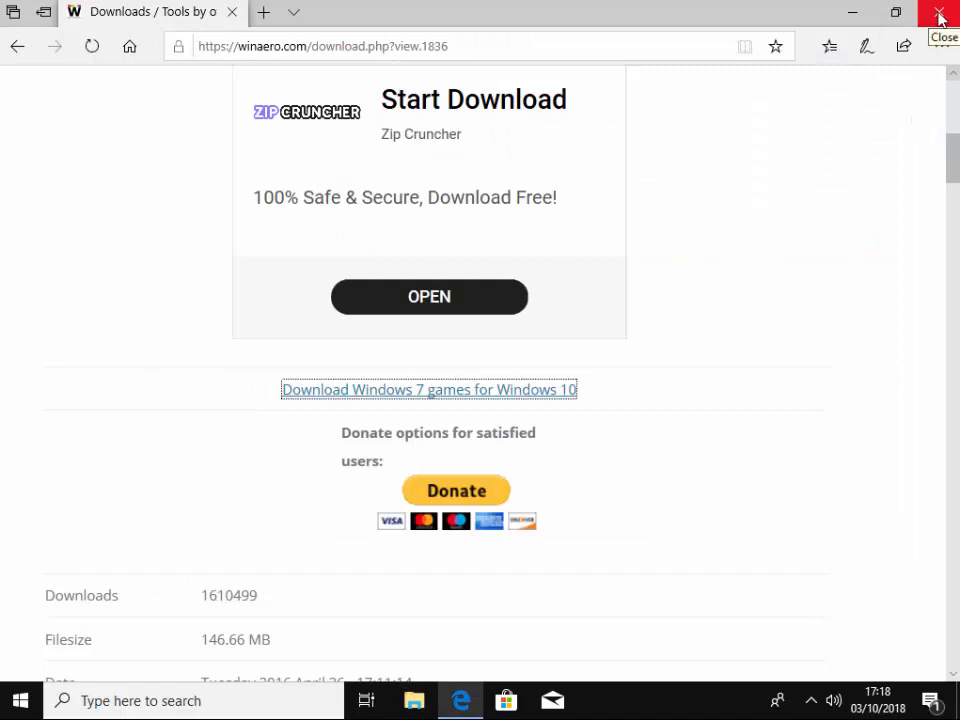
left_click(938, 18)
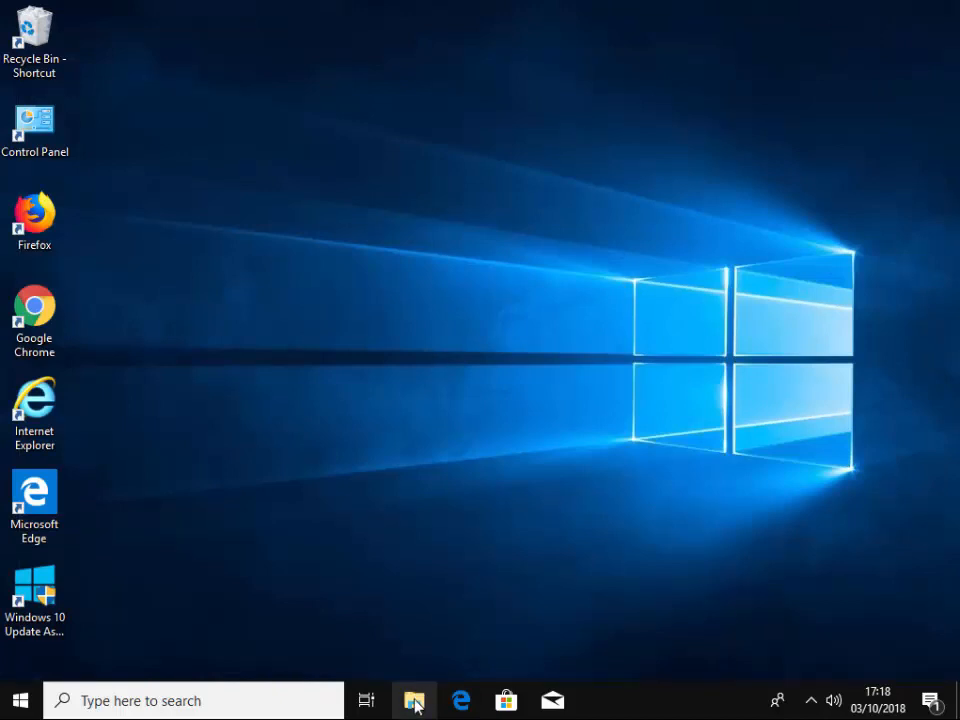
Navigate from Start through Documents to the Downloads folder in File Explorer
left_click(22, 703)
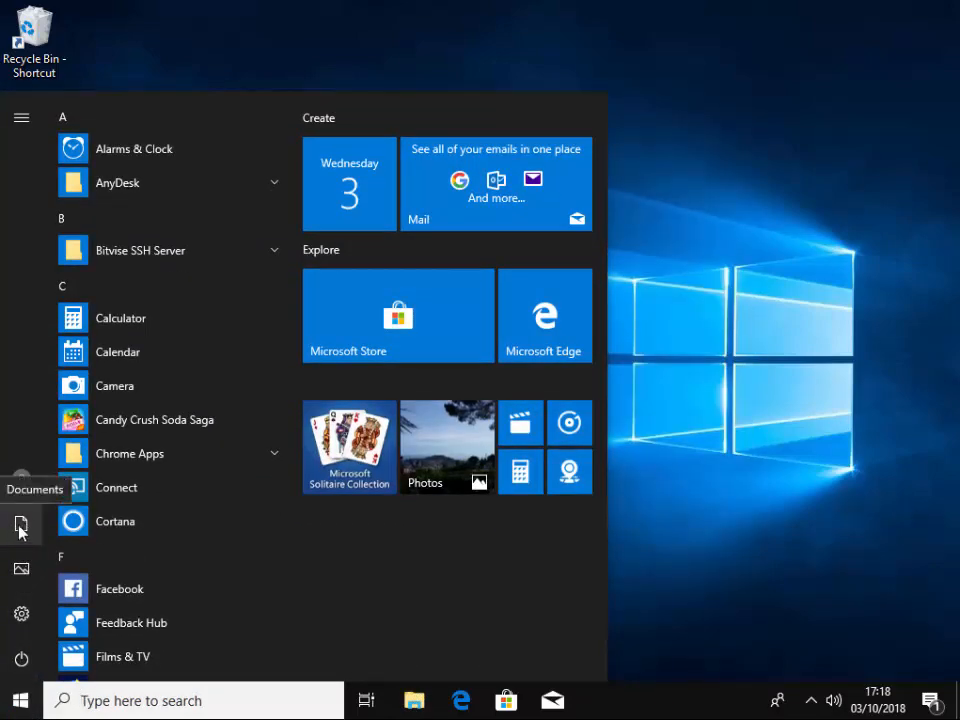
left_click(20, 527)
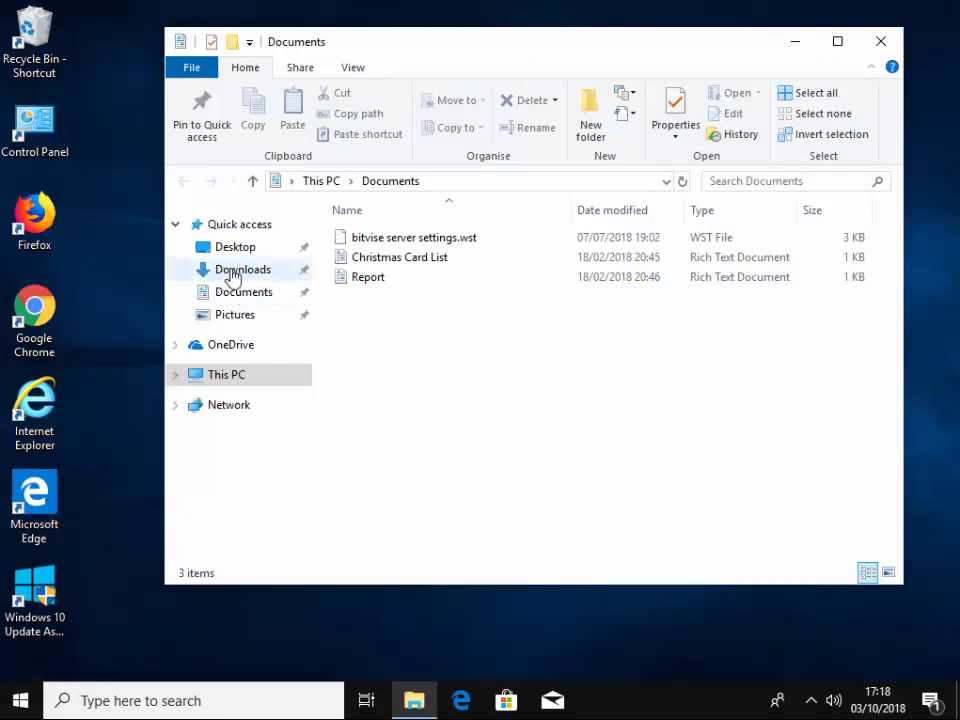
left_click(237, 270)
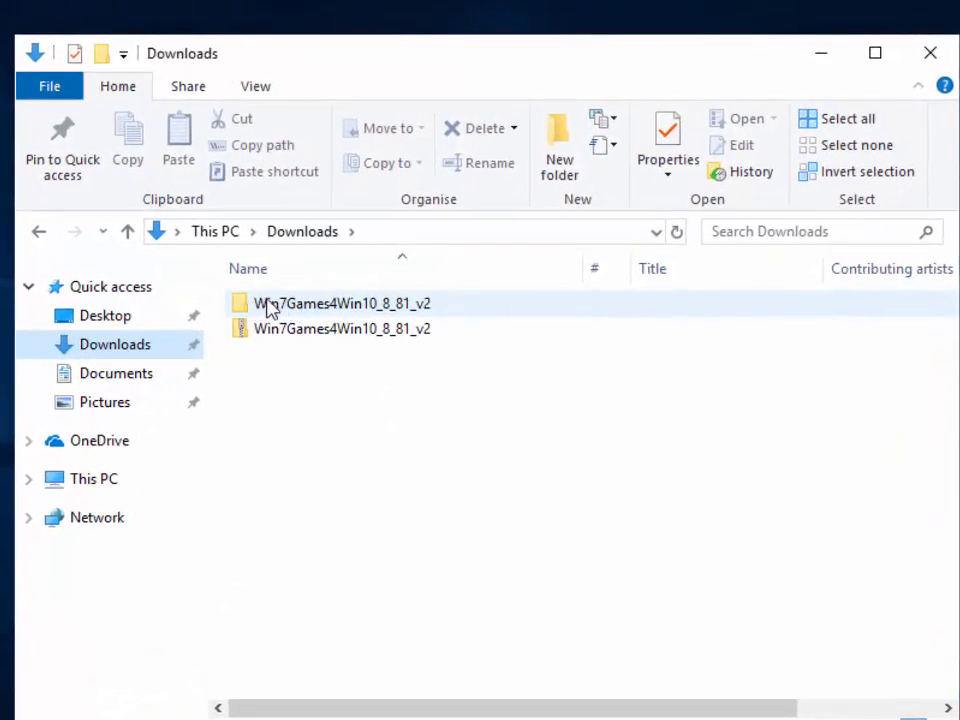
mouse_move(300, 304)
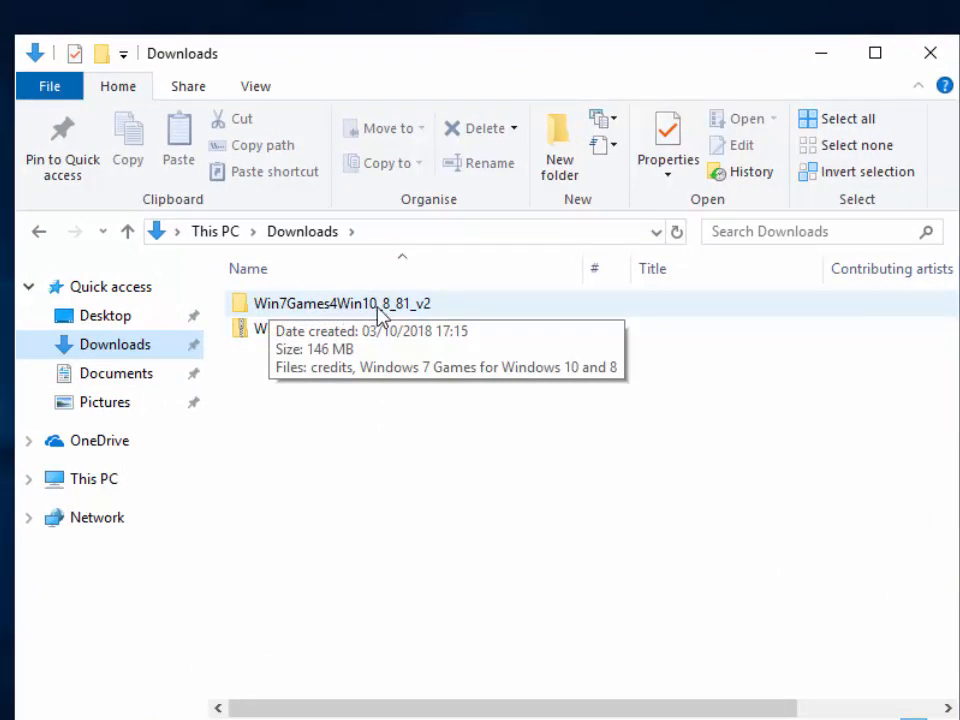
Delete the extracted Win7Games4Win10_8_81_v2 folder and then its zip archive, emptying Downloads
left_click(305, 310)
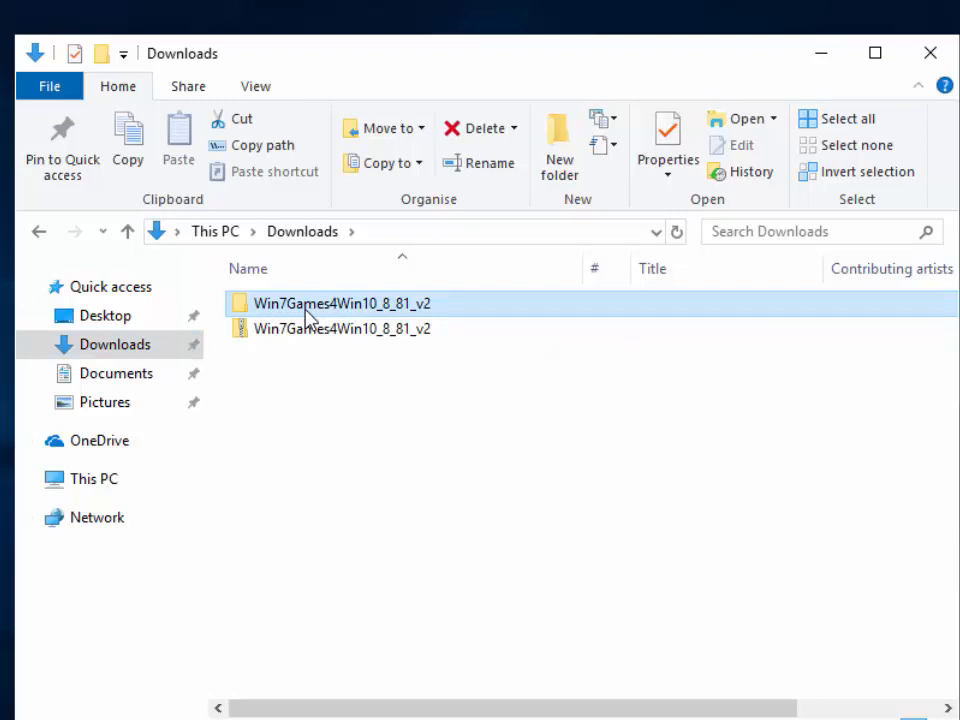
left_click(483, 130)
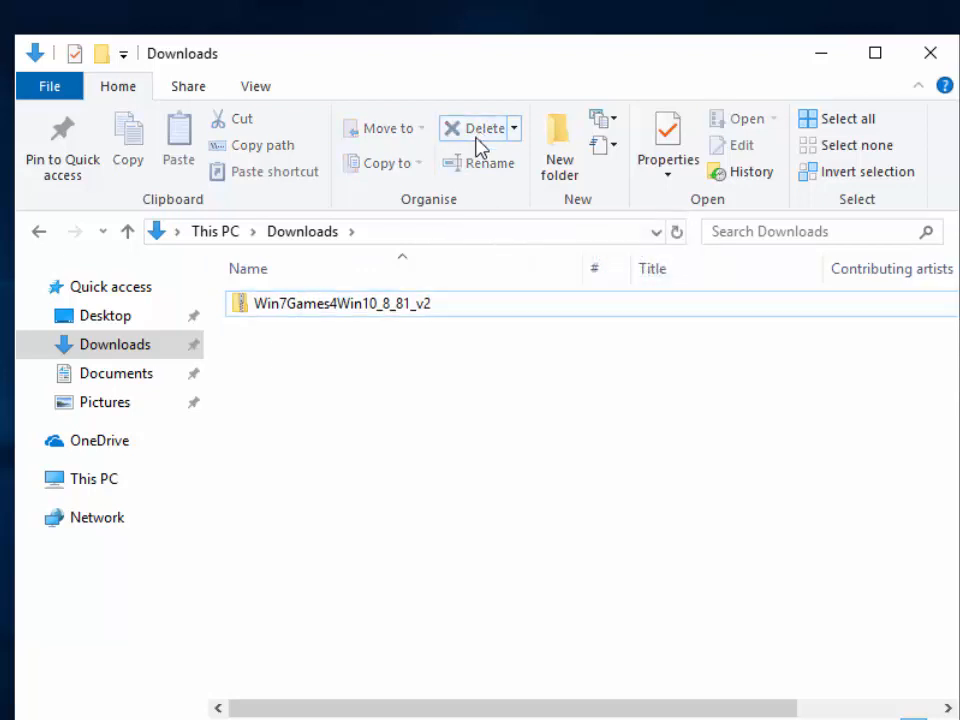
left_click(260, 304)
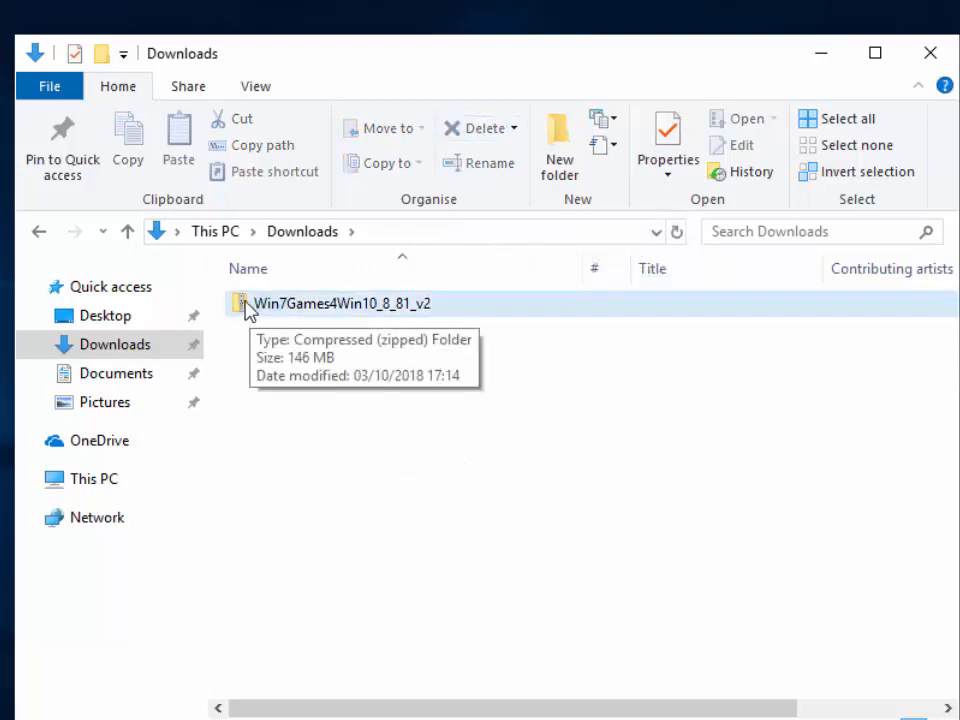
left_click(275, 305)
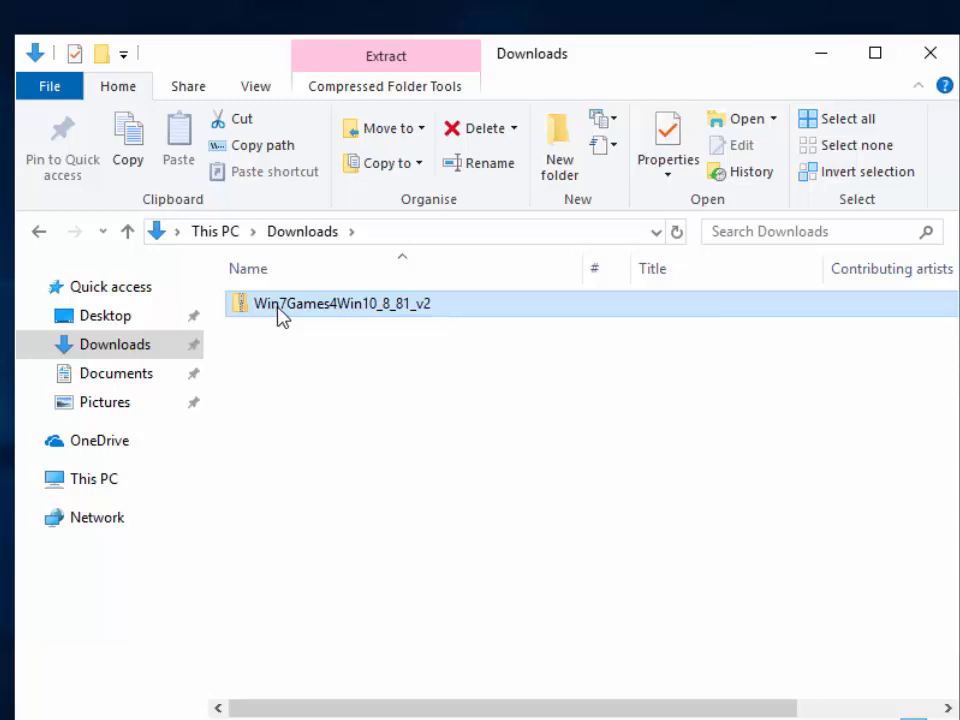
left_click(470, 128)
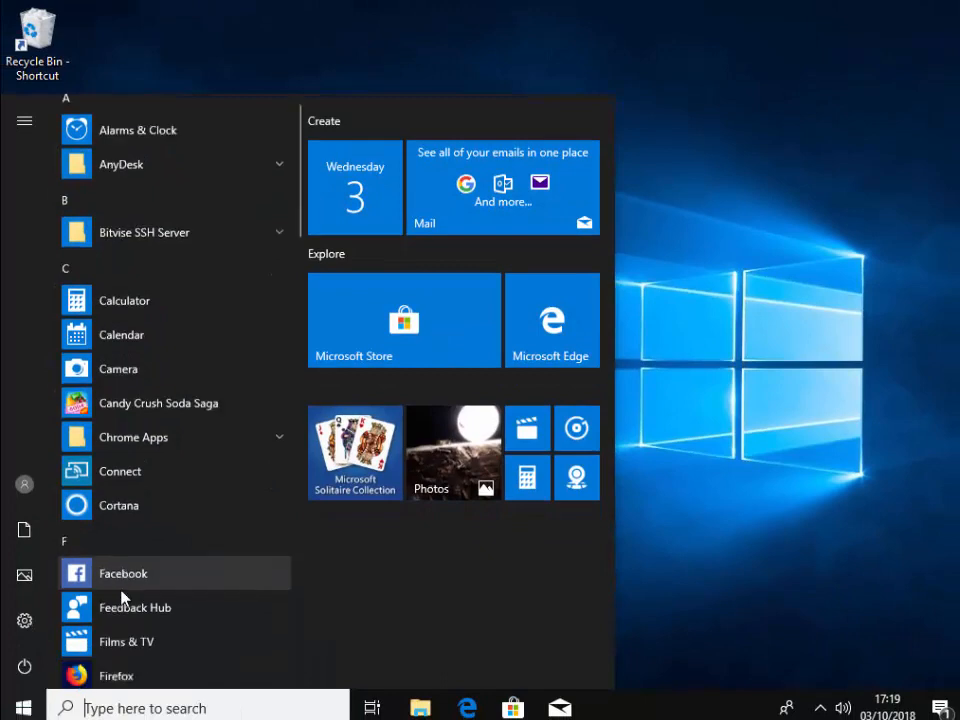
scroll(124, 580, "down", 3)
scroll(124, 580, "down", 3)
scroll(124, 590, "down", 3)
scroll(124, 595, "down", 2)
scroll(124, 596, "down", 1)
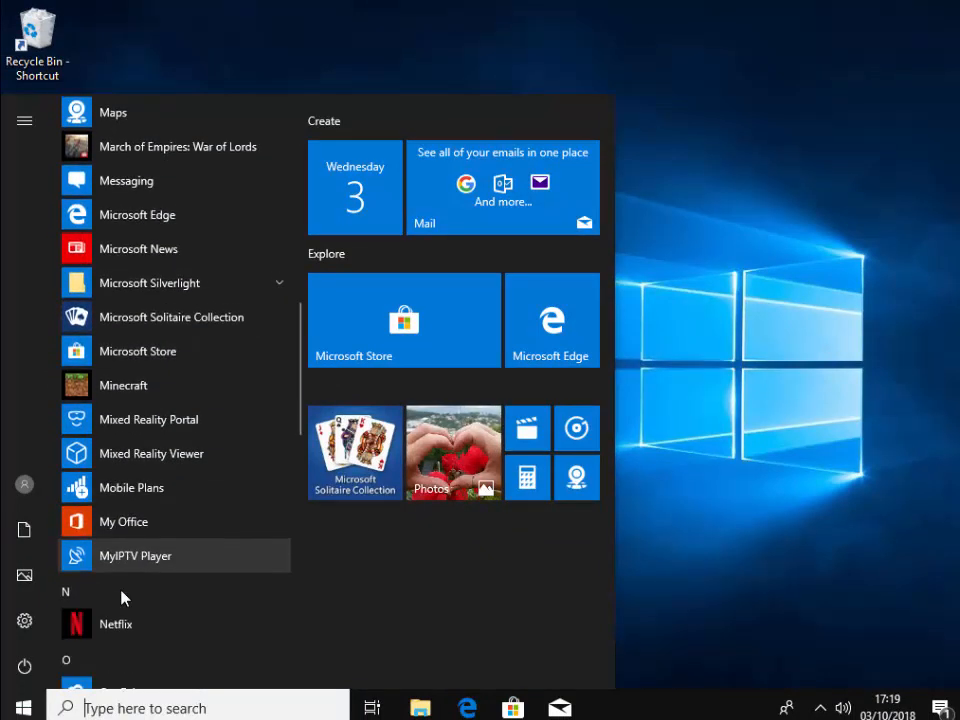
scroll(124, 596, "up", 3)
scroll(124, 596, "up", 1)
scroll(124, 596, "up", 2)
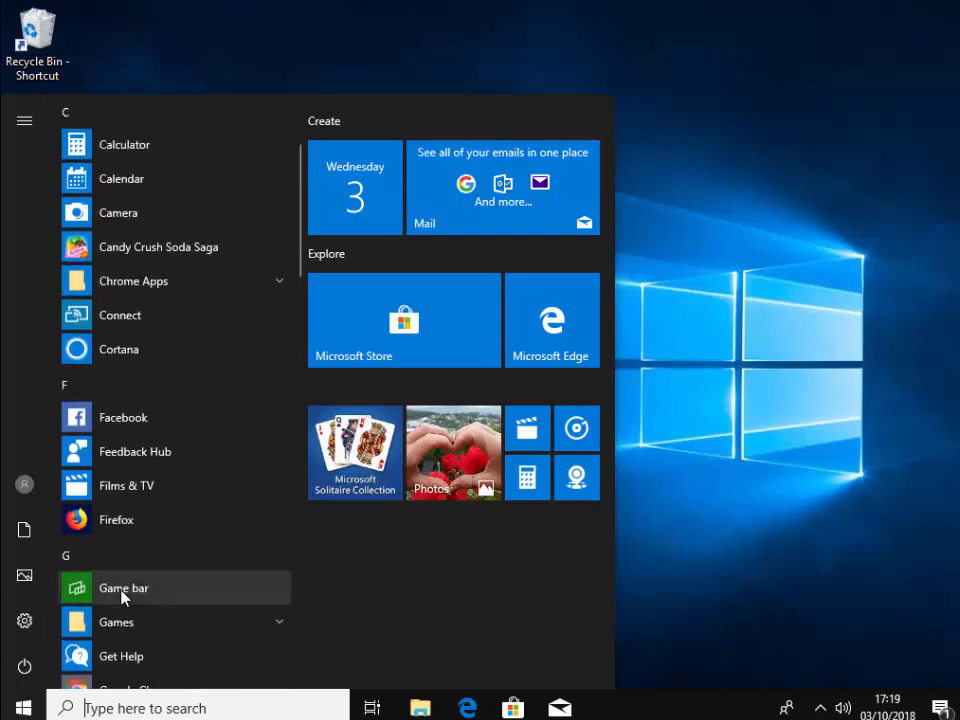
scroll(124, 596, "down", 1)
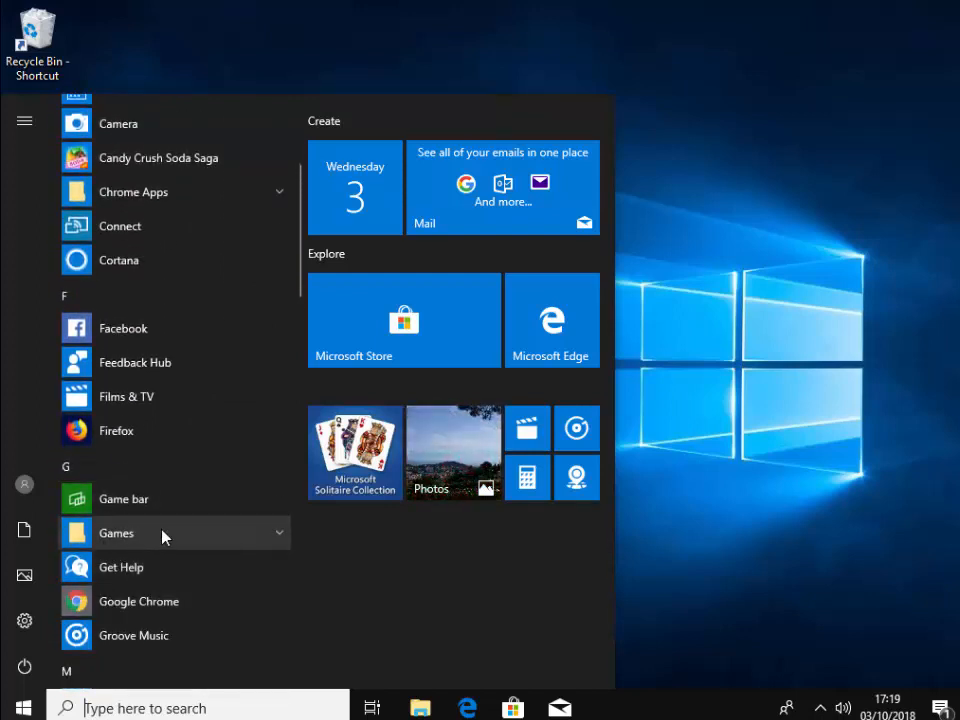
Expand the Start menu's Games folder and launch Solitaire
left_click(164, 537)
scroll(164, 537, "down", 2)
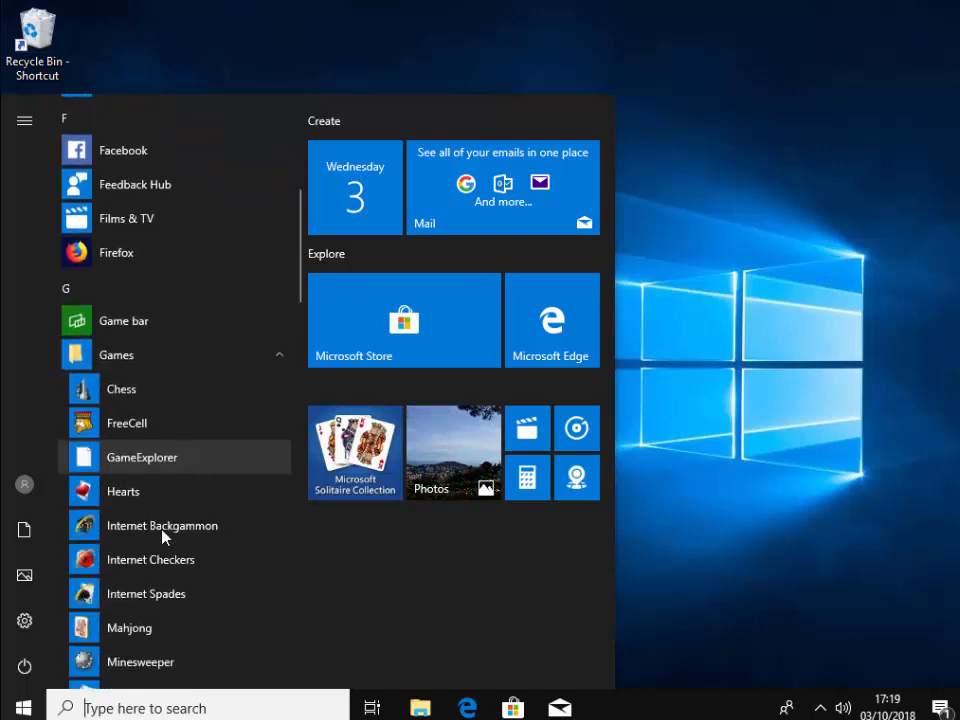
scroll(164, 537, "down", 1)
scroll(164, 537, "down", 1)
scroll(170, 537, "down", 1)
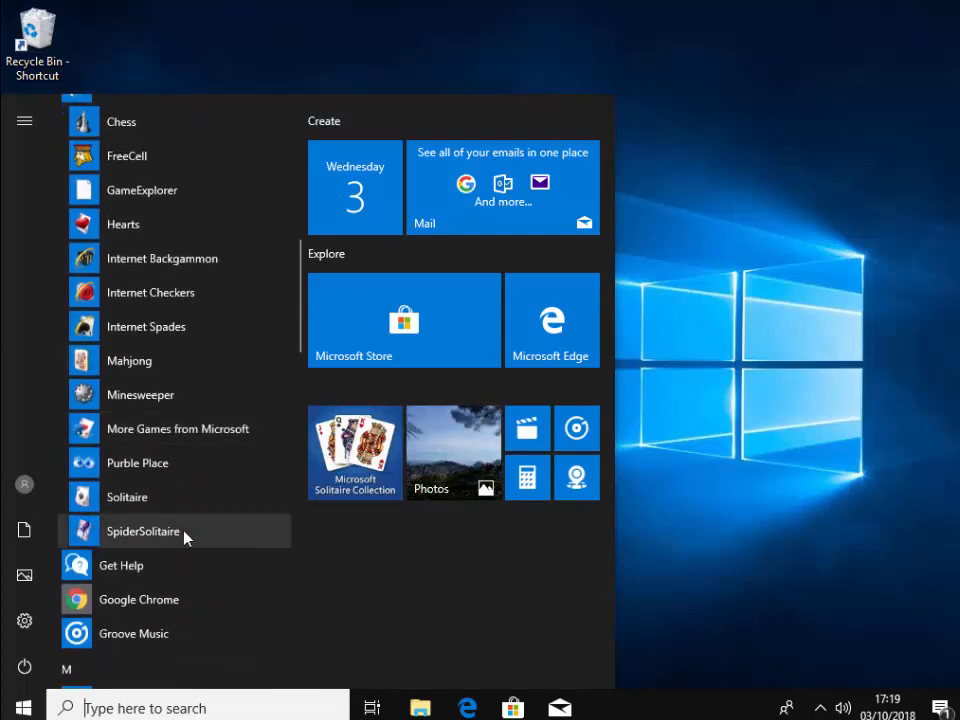
scroll(190, 466, "up", 1)
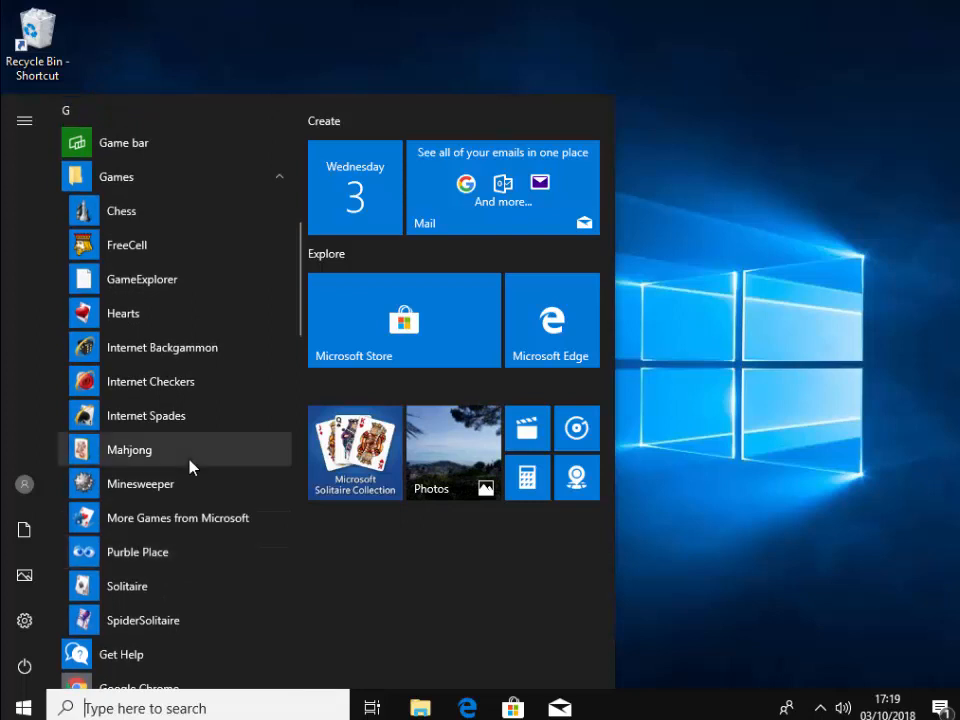
left_click(136, 586)
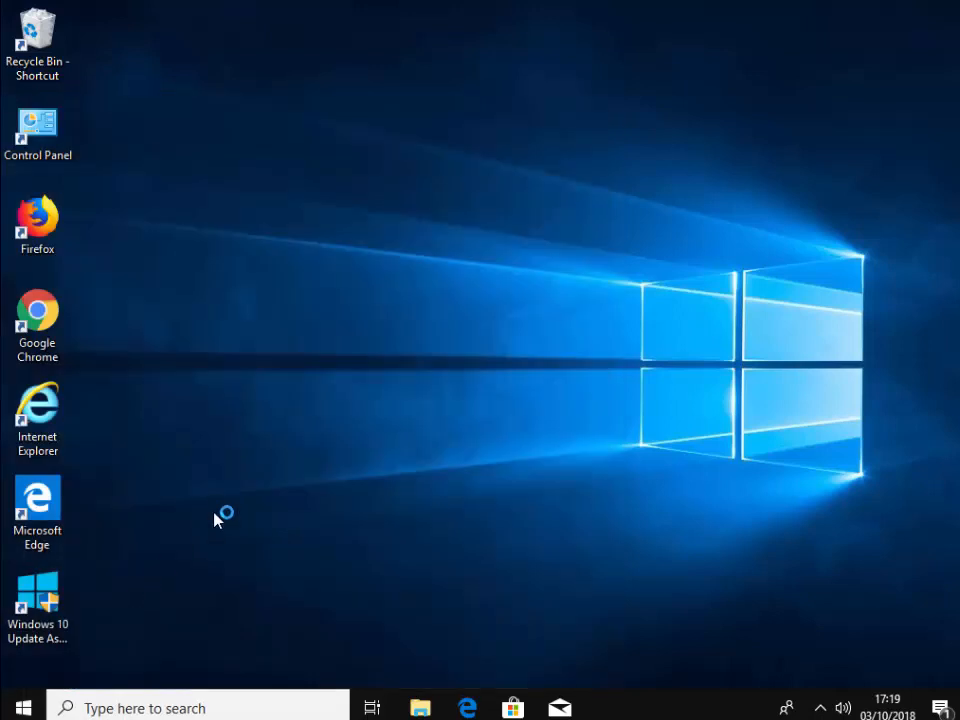